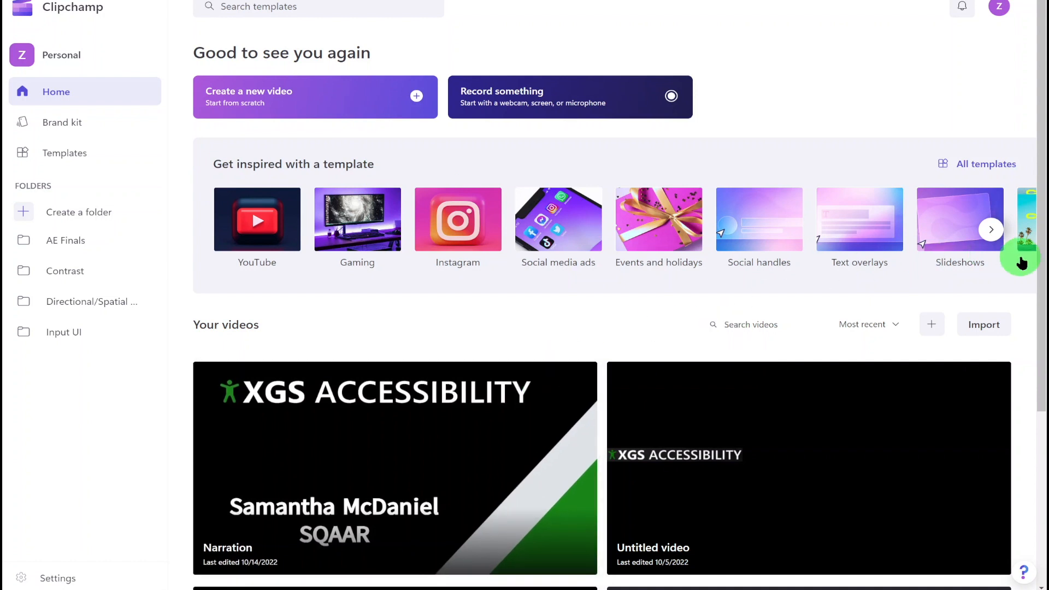
Browse the template categories, look through the TikTok templates and return to the home page.
left_click(994, 231)
left_click(993, 231)
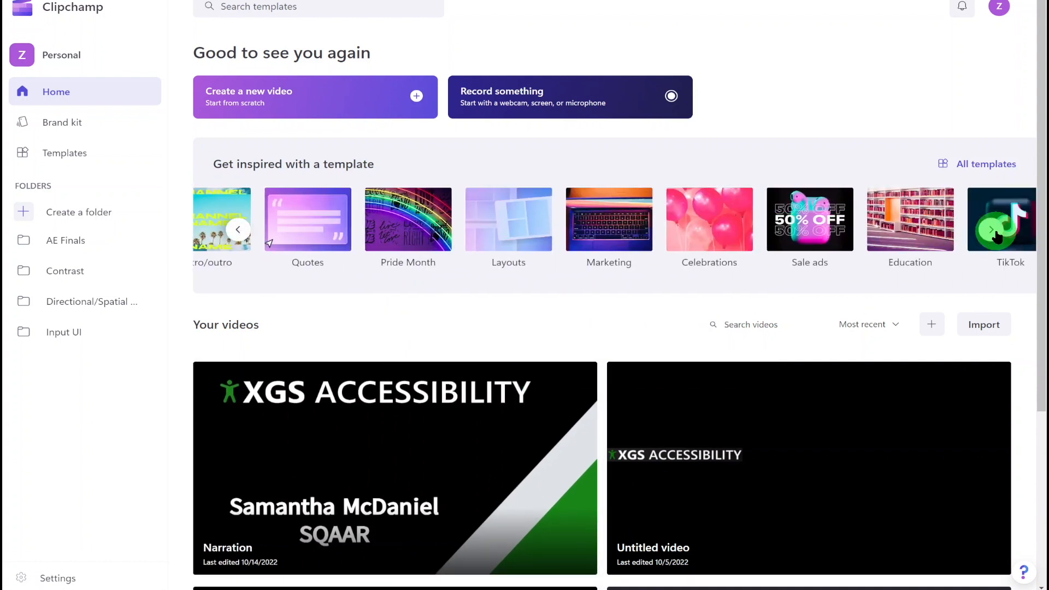
left_click(994, 231)
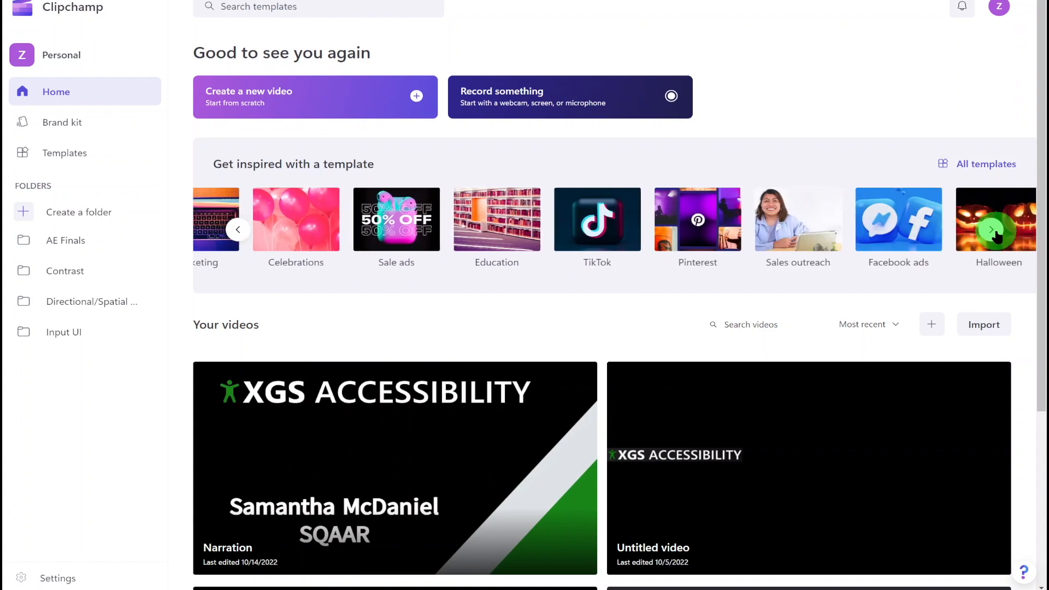
left_click(603, 228)
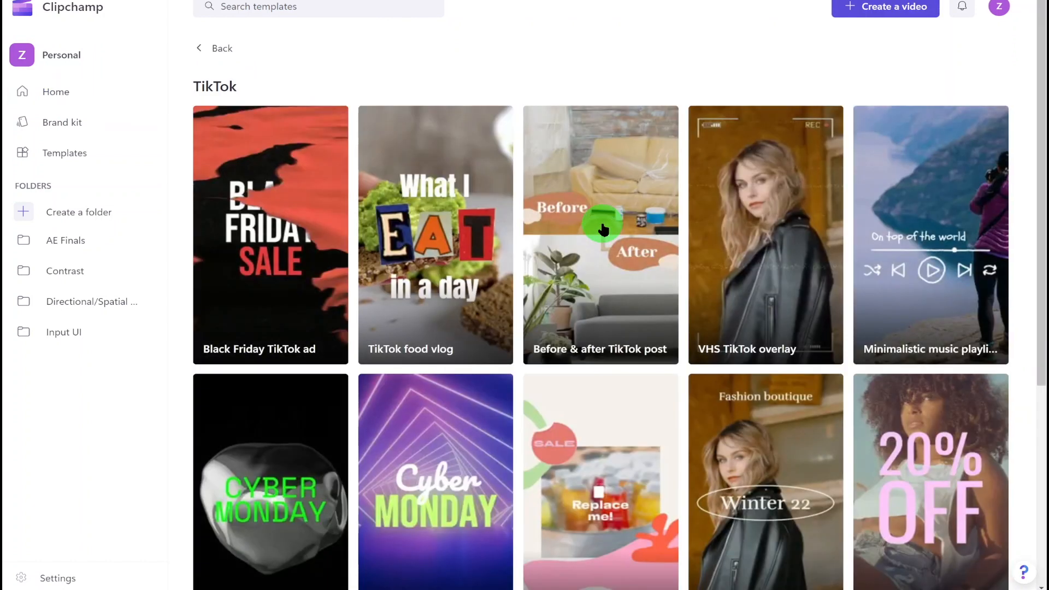
scroll(154, 477, "down", 3)
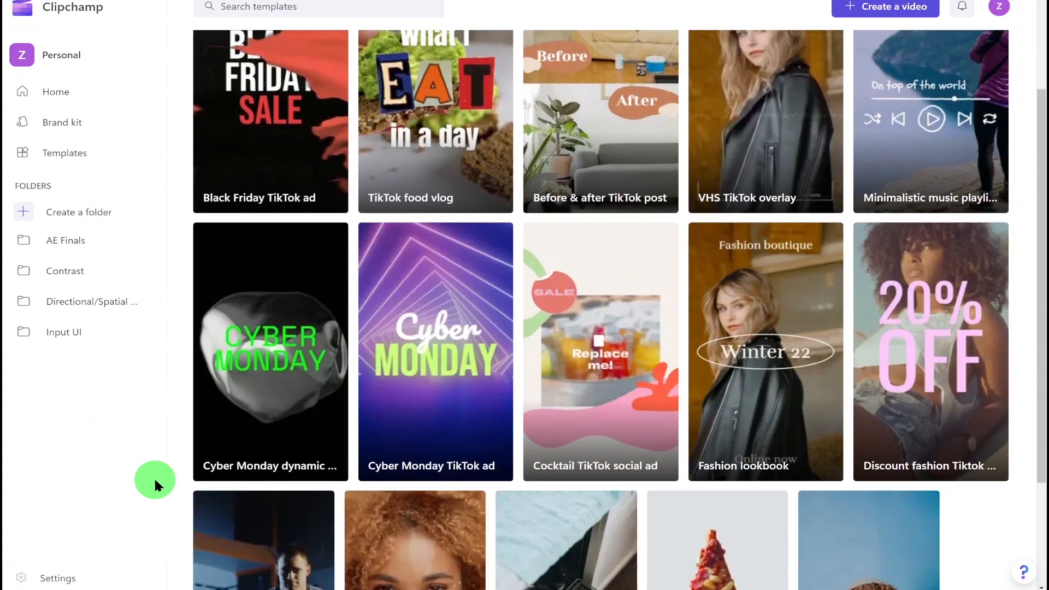
scroll(176, 487, "down", 3)
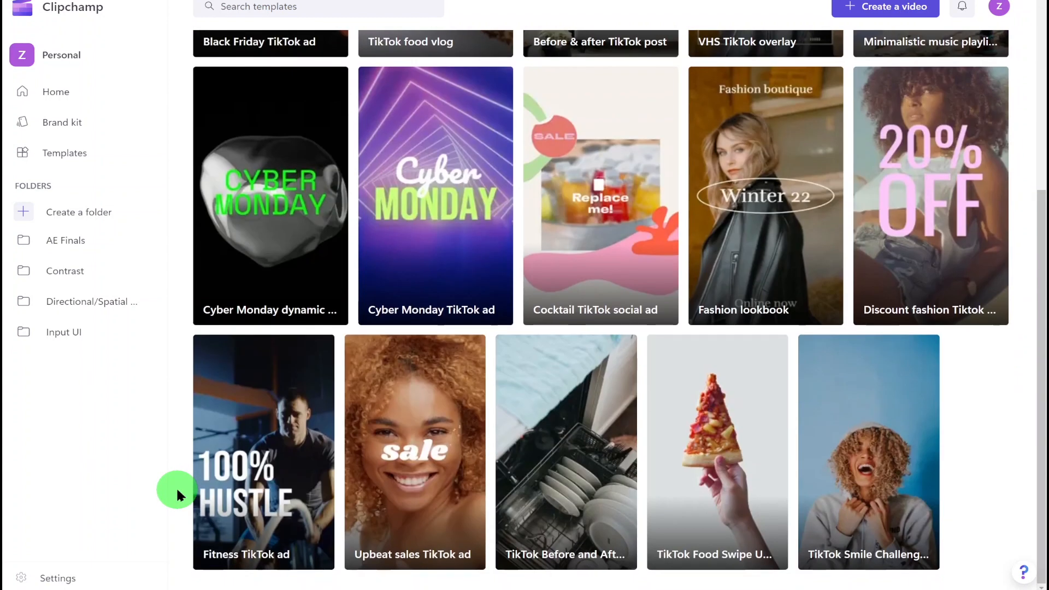
key("alt+Left")
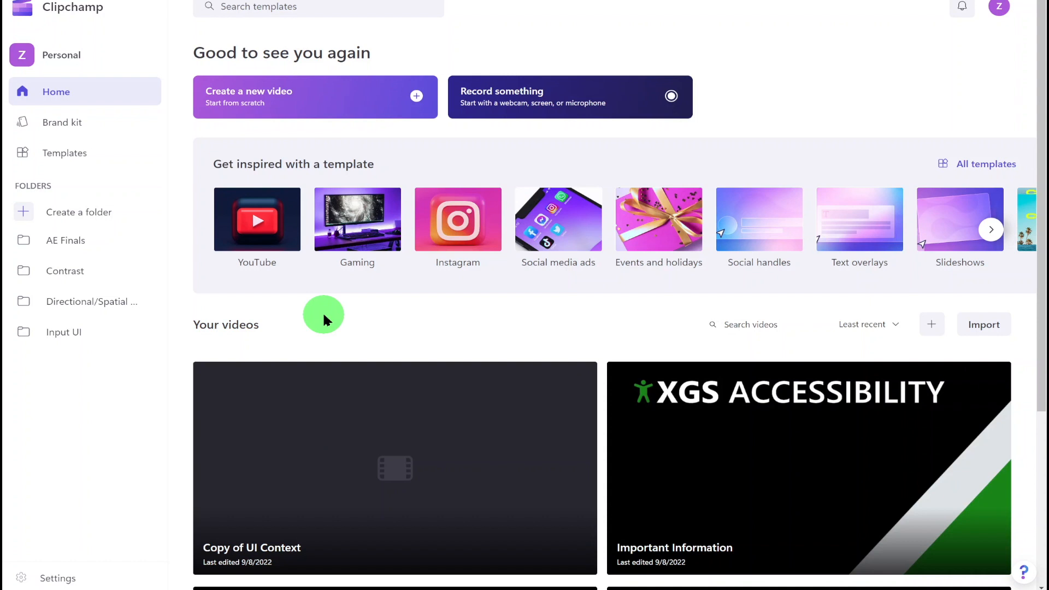
Create a new folder named ZNT Test.
left_click(68, 223)
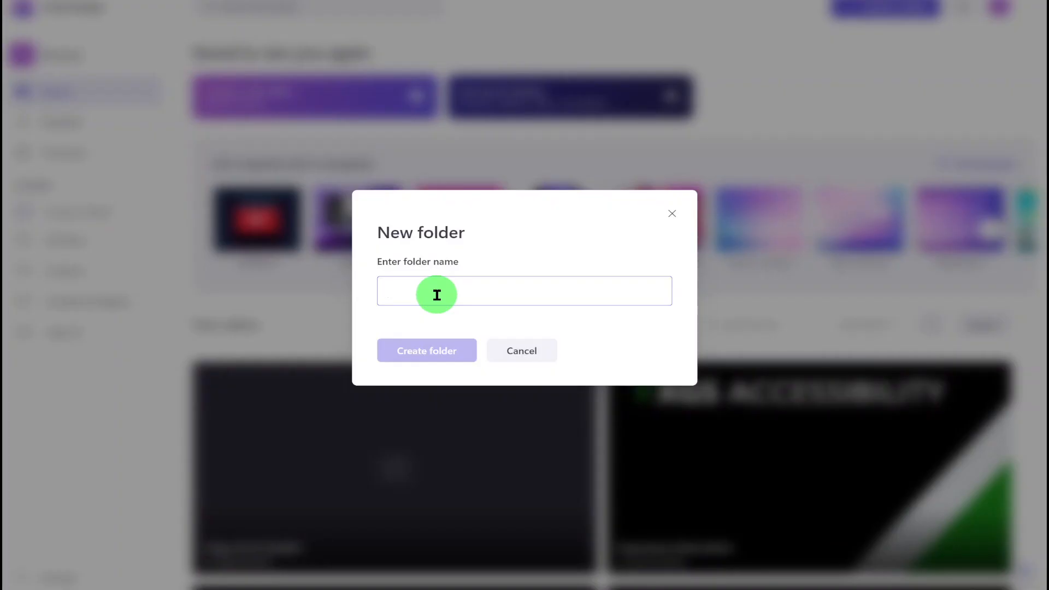
type("ZNT Test")
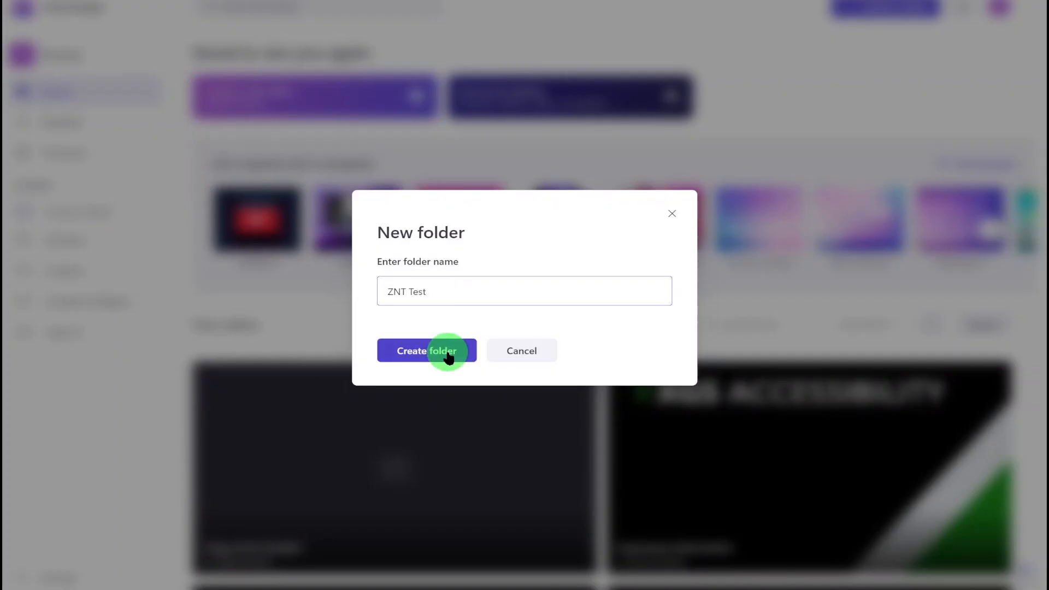
left_click(448, 355)
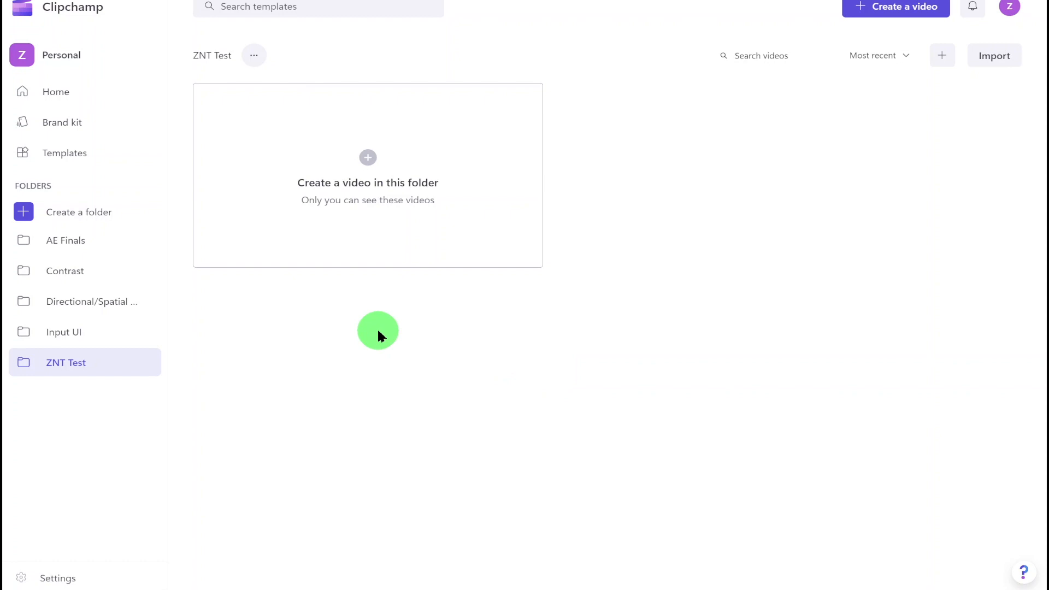
Create a video in the ZNT Test folder and import the 44-second gameplay clip into its media library.
left_click(368, 157)
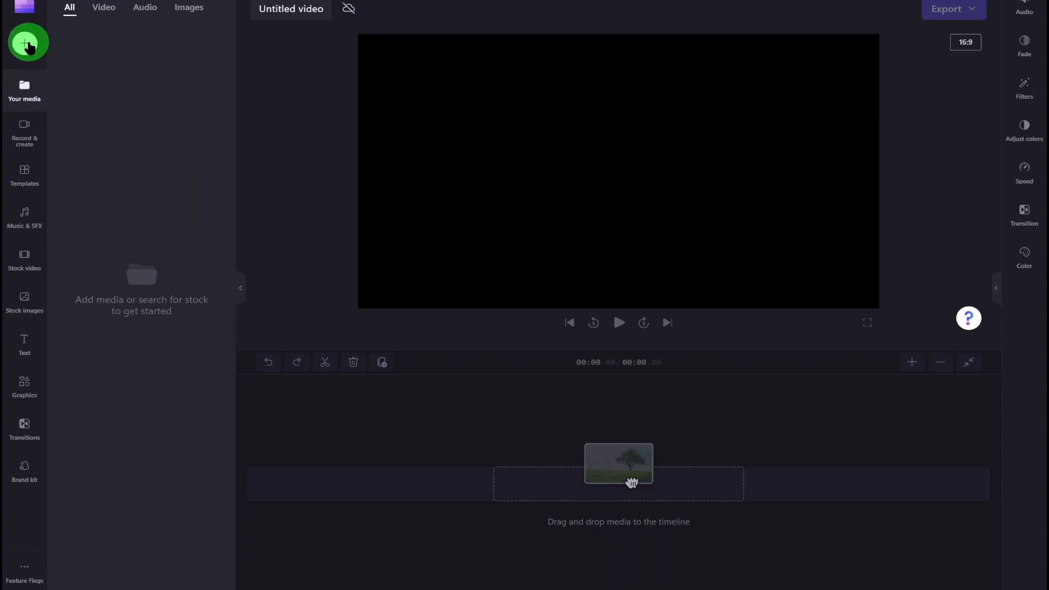
left_click(27, 45)
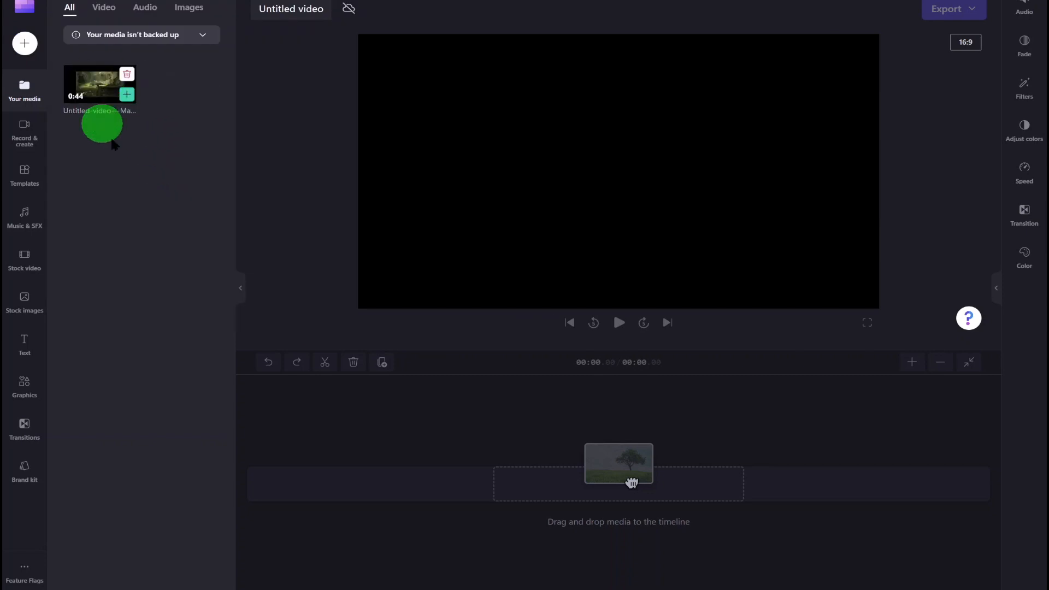
Add the imported gameplay clip to the timeline and place the playhead near its start.
mouse_move(96, 96)
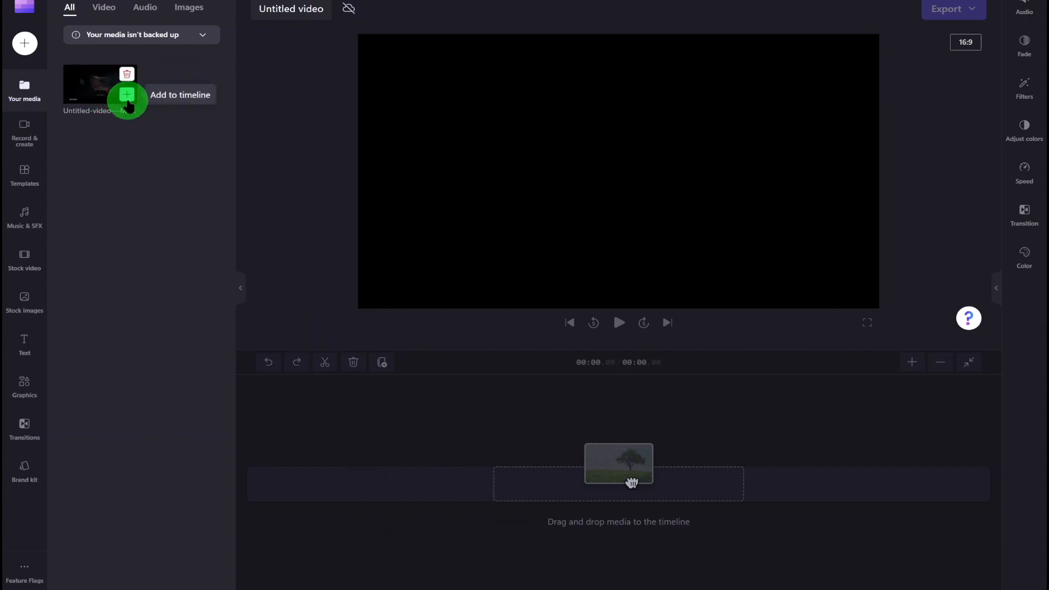
left_click(127, 96)
mouse_move(251, 421)
left_mouse_down()
mouse_move(281, 422)
mouse_move(251, 422)
left_mouse_up()
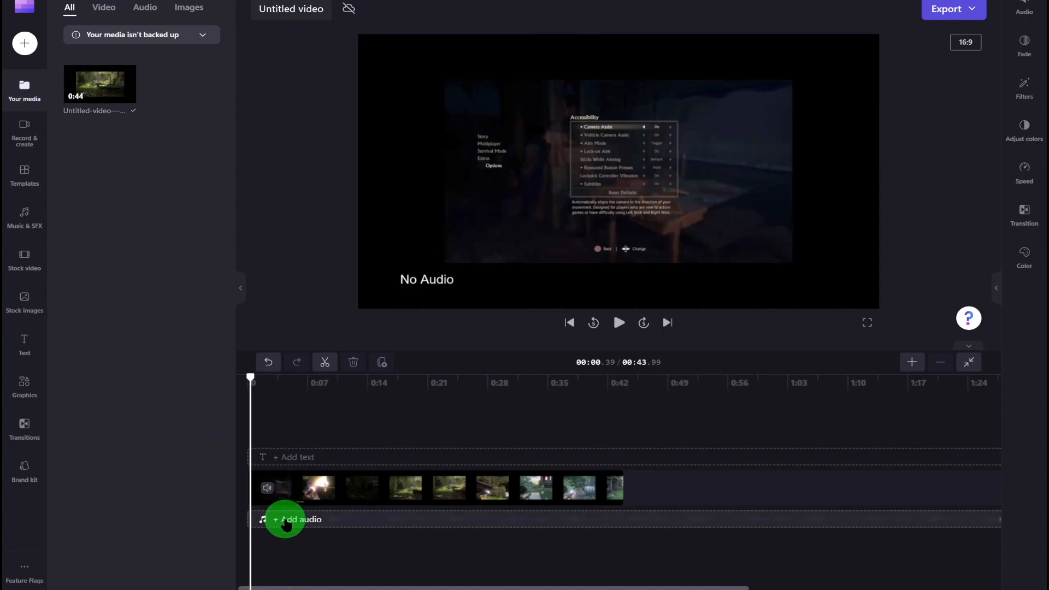
Try splitting the timeline clip at about 9.5 seconds, select the resulting segments and undo the split.
left_click(304, 488)
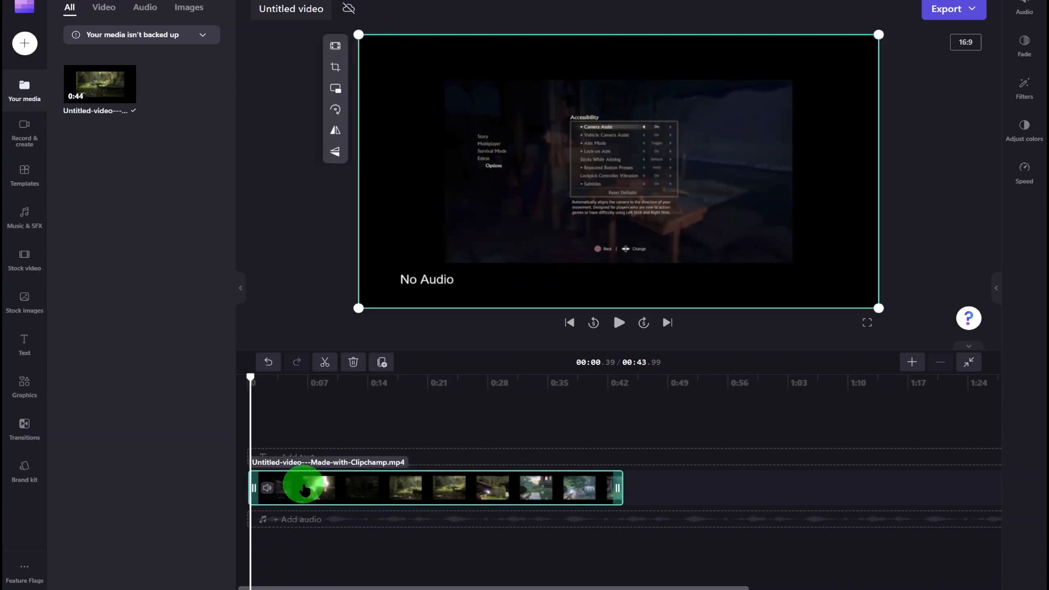
left_click(328, 411)
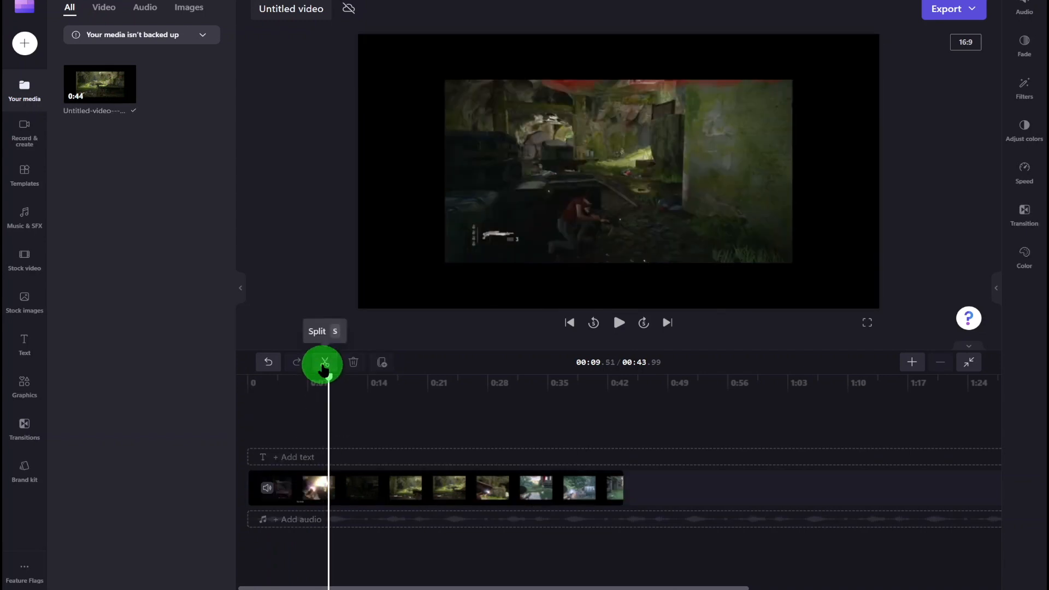
left_click(325, 364)
left_click(375, 562)
left_click(335, 522)
left_click(436, 494)
left_click(306, 498)
left_click(421, 508)
left_click(452, 498)
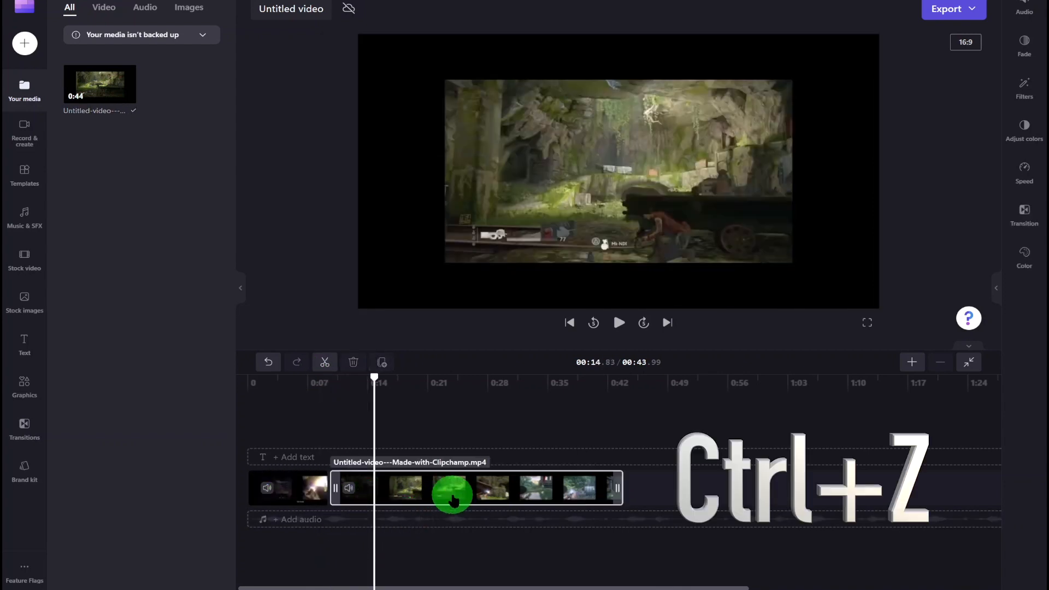
key("ctrl+z")
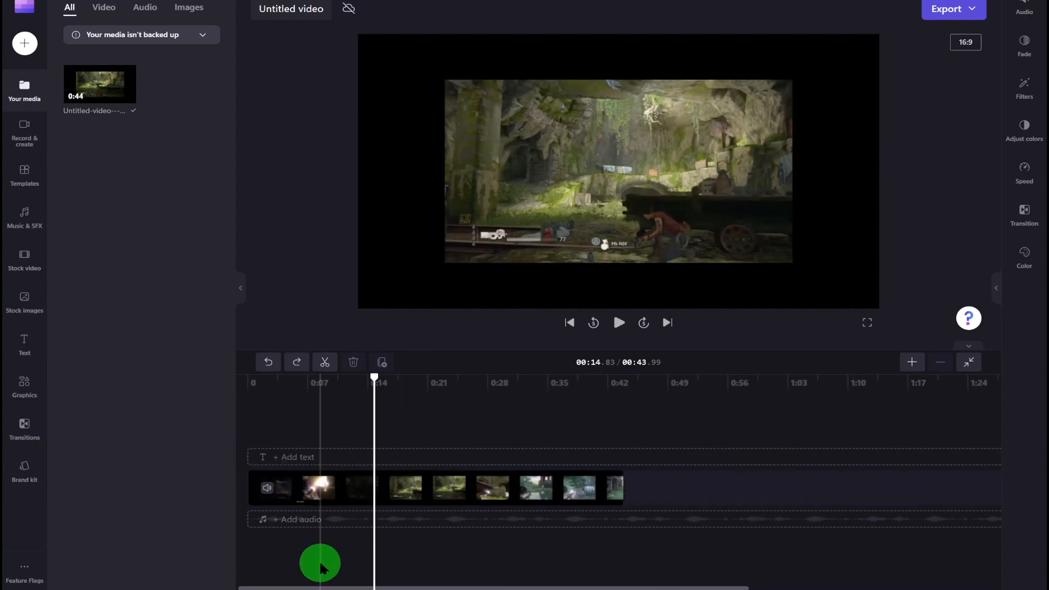
Add the two-line Bouncing title to the text track and align it with the start of the video.
scroll(320, 565, "up", 10)
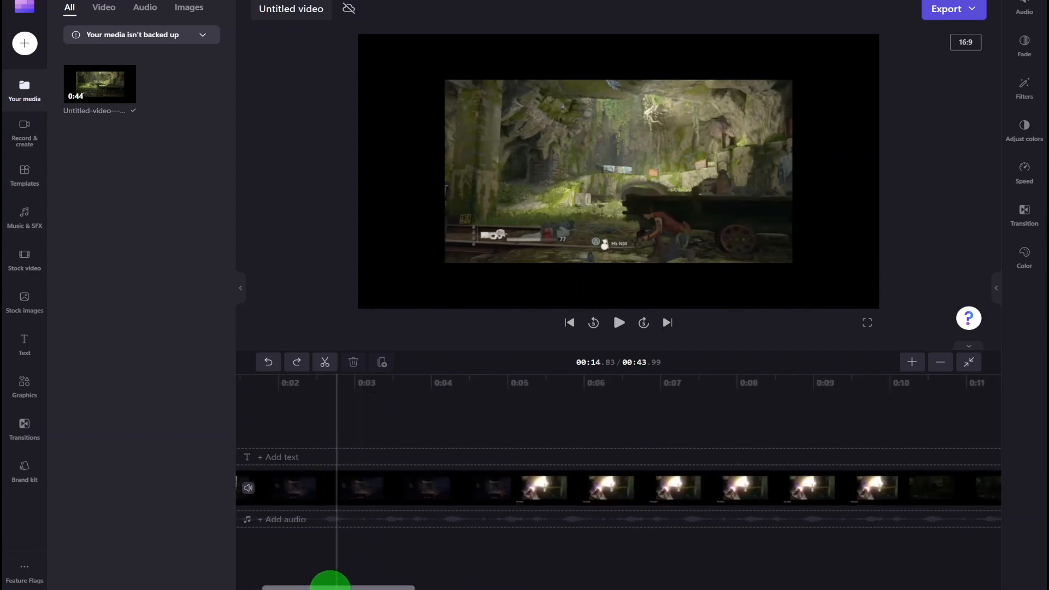
left_click_drag(335, 585, 306, 588)
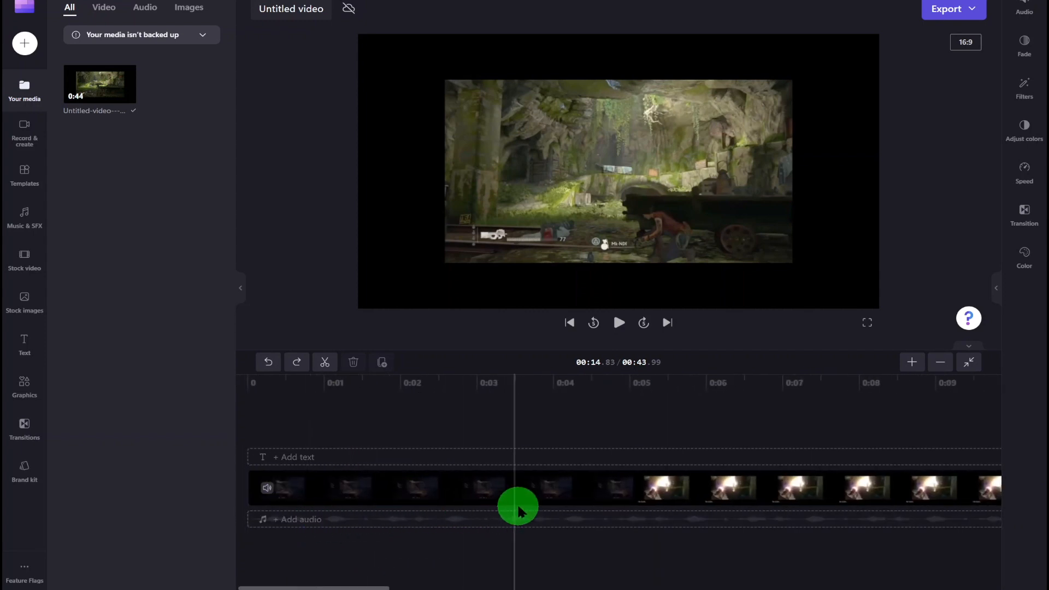
left_click(277, 457)
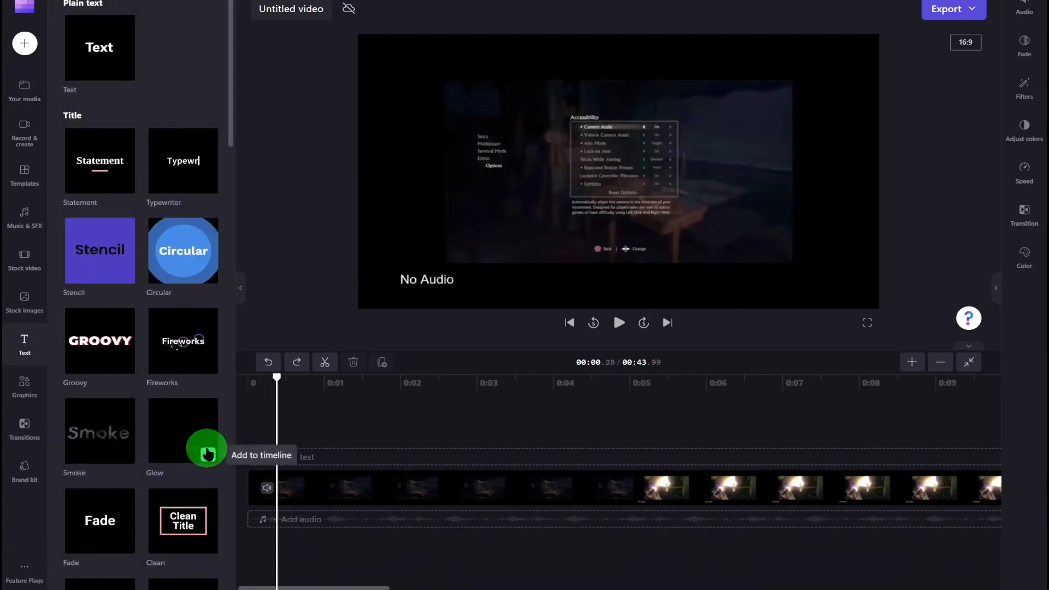
scroll(206, 448, "down", 9)
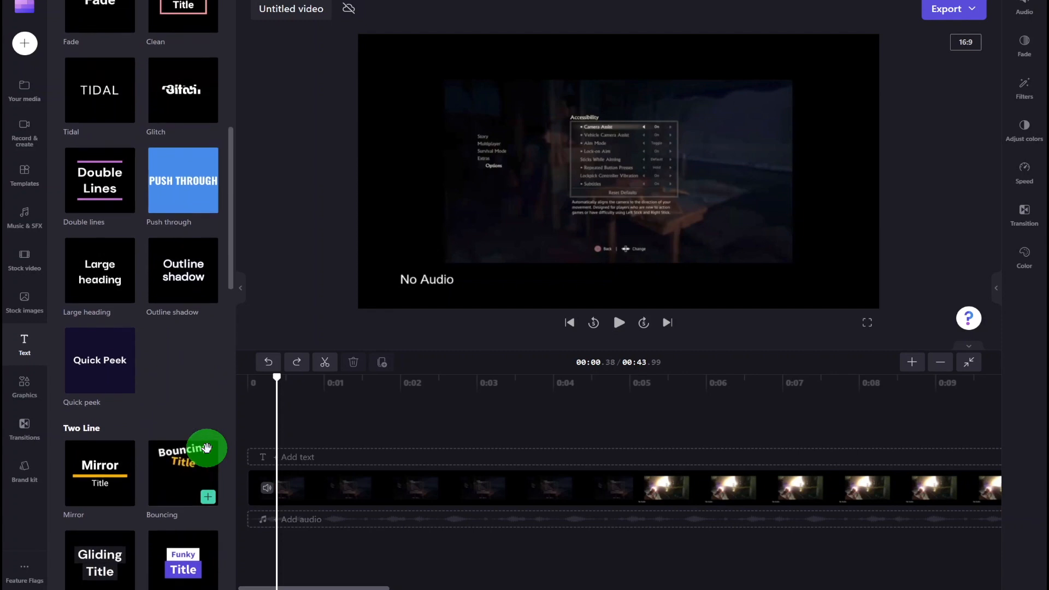
mouse_move(209, 499)
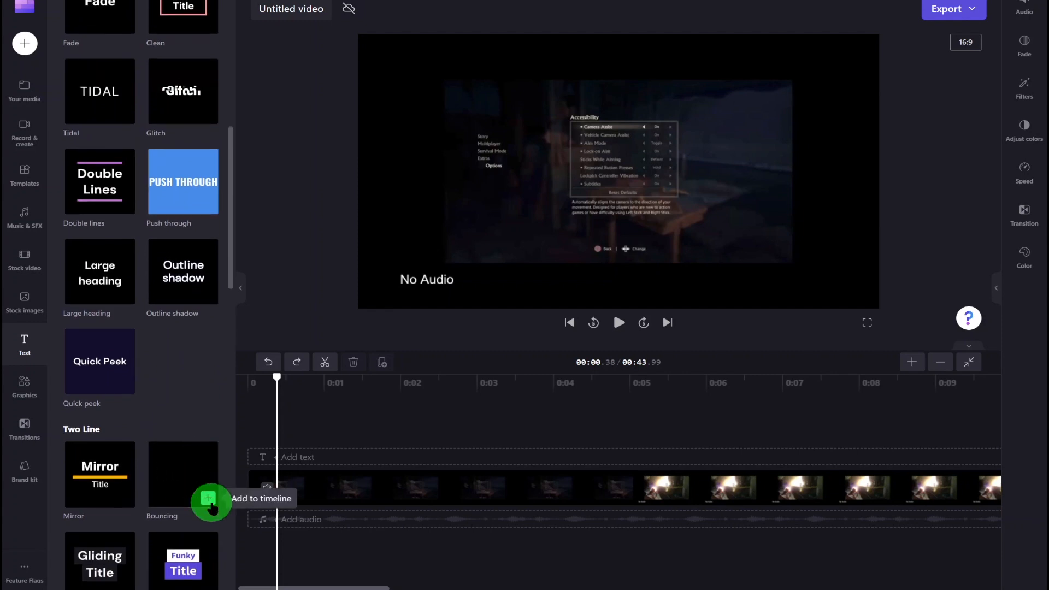
left_click(209, 500)
left_click_drag(368, 467, 342, 473)
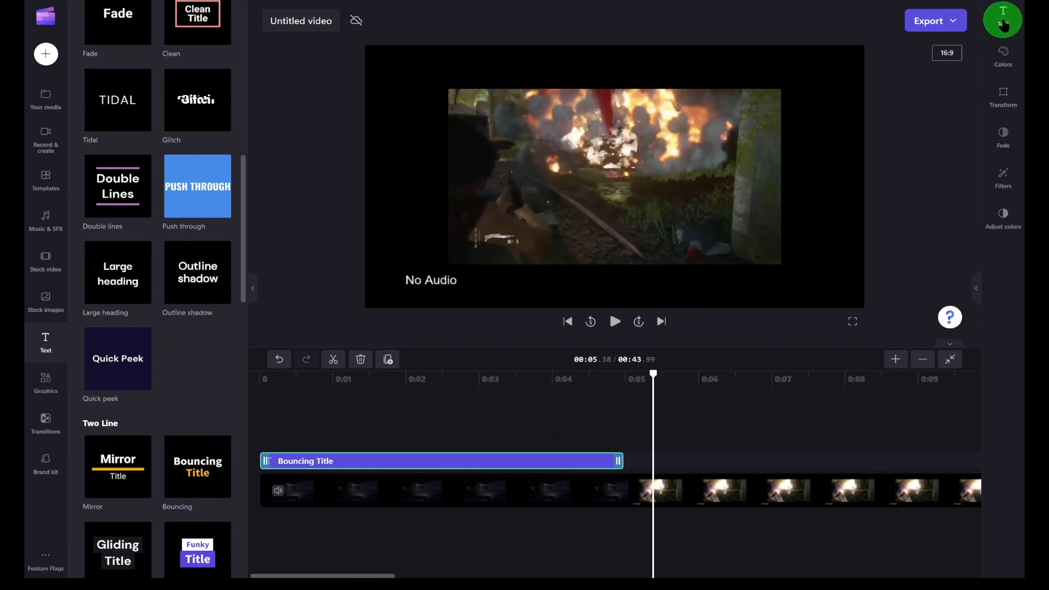
Examine the Bouncing title's text, font, alignment, color and fade settings, keeping the centered alignment.
left_click(1004, 17)
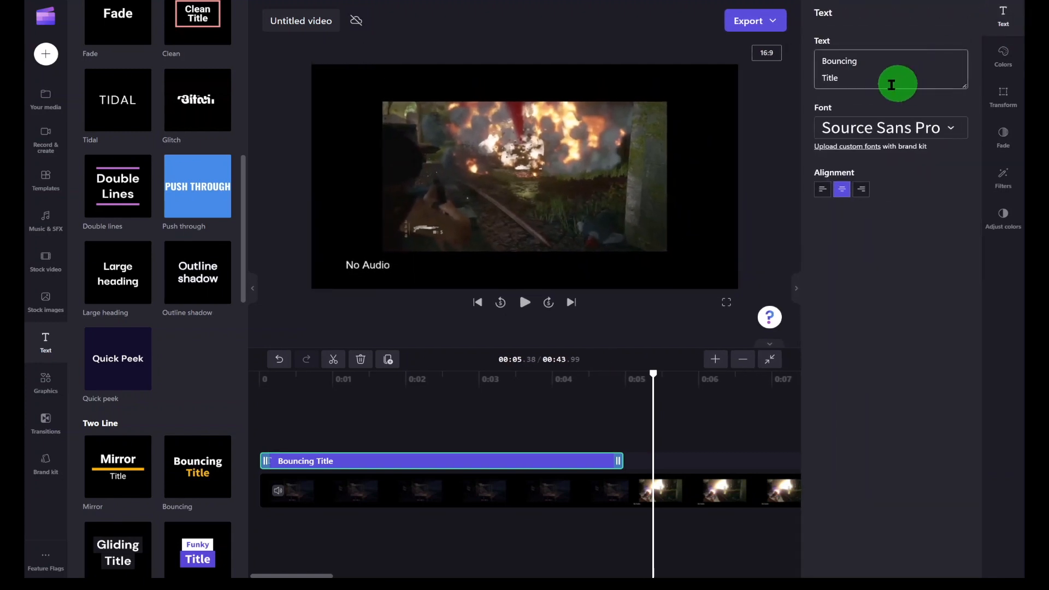
left_click(960, 132)
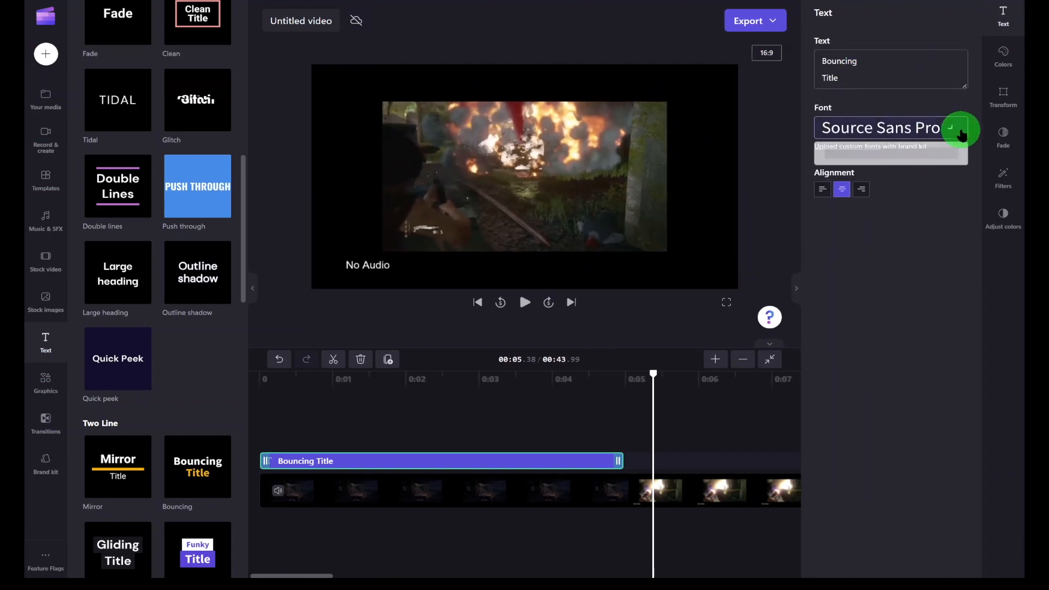
left_click(823, 190)
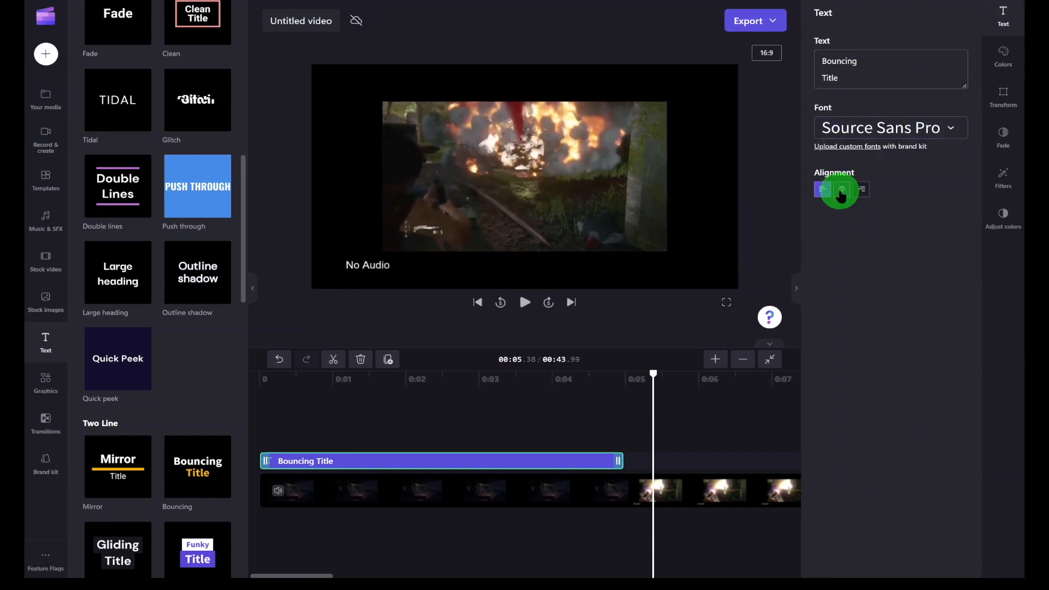
left_click(842, 194)
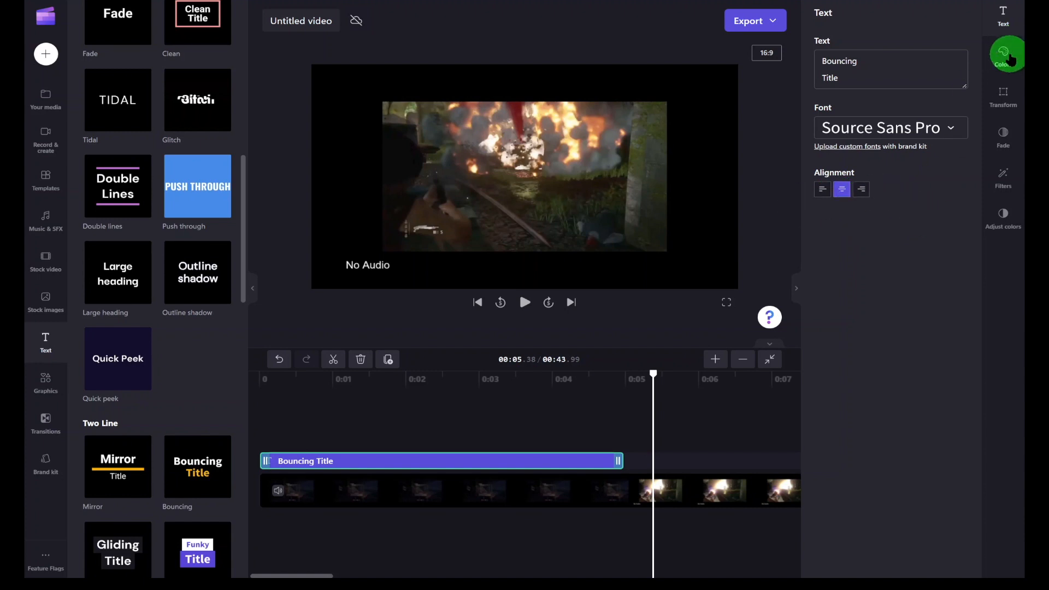
left_click(1004, 53)
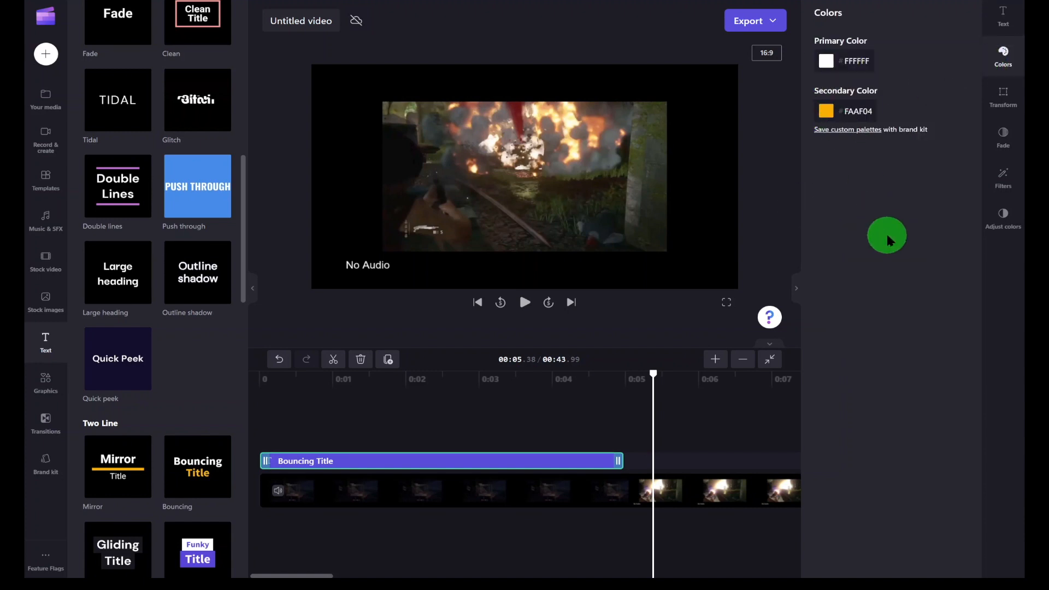
left_click(1004, 136)
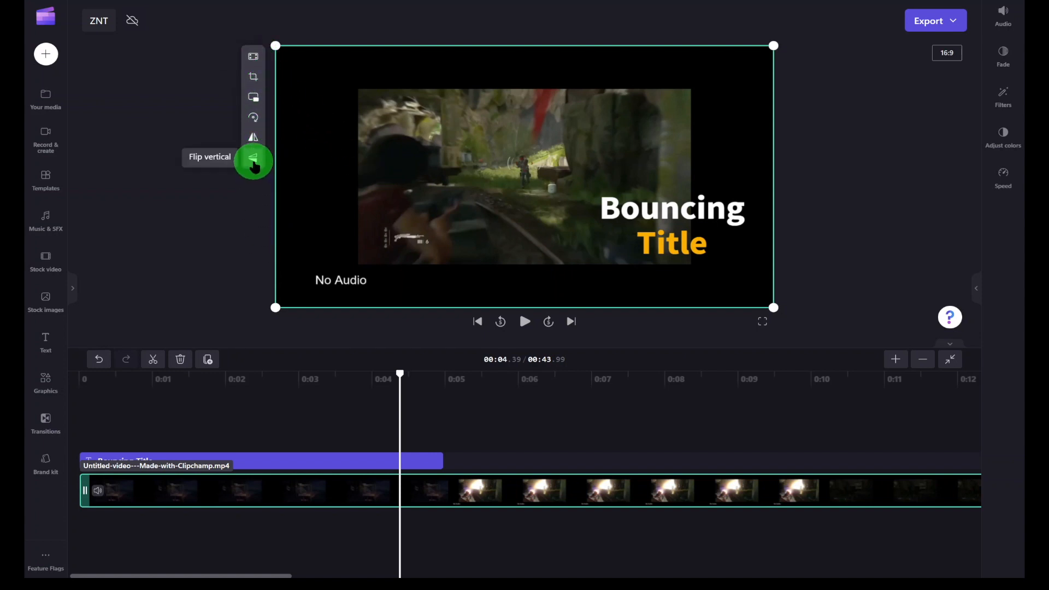
Move the Bouncing title to the upper-right area of the video frame.
left_click(706, 235)
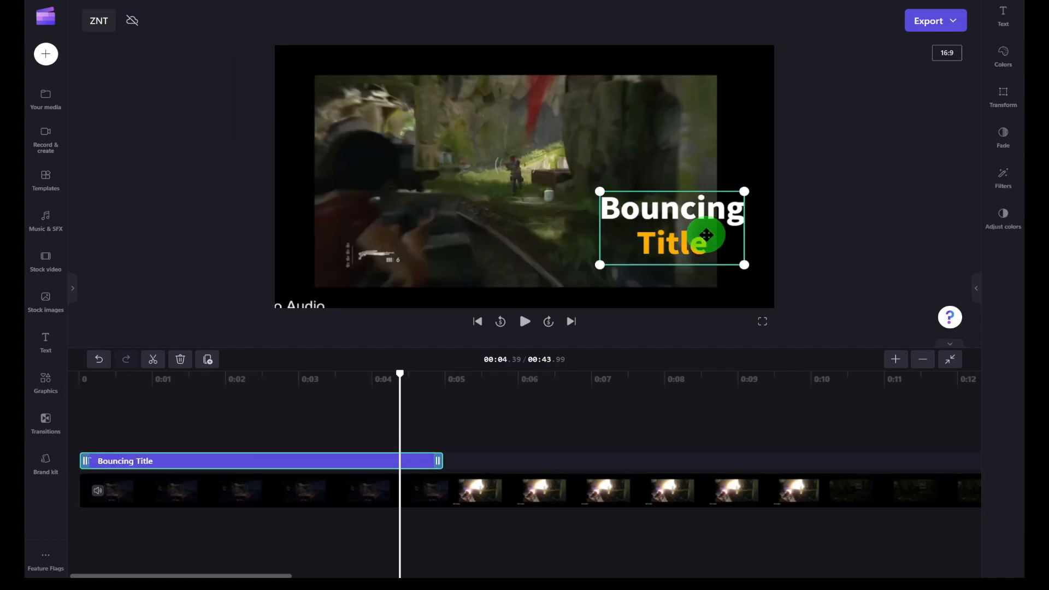
left_click_drag(702, 235, 690, 131)
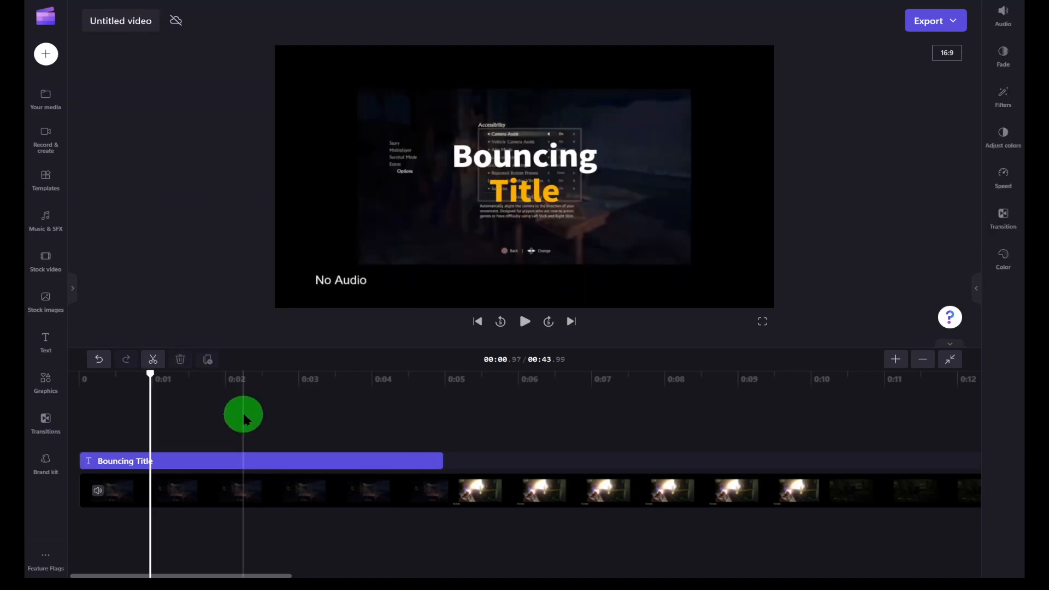
Rename the untitled video project as ZNT.
left_click(118, 22)
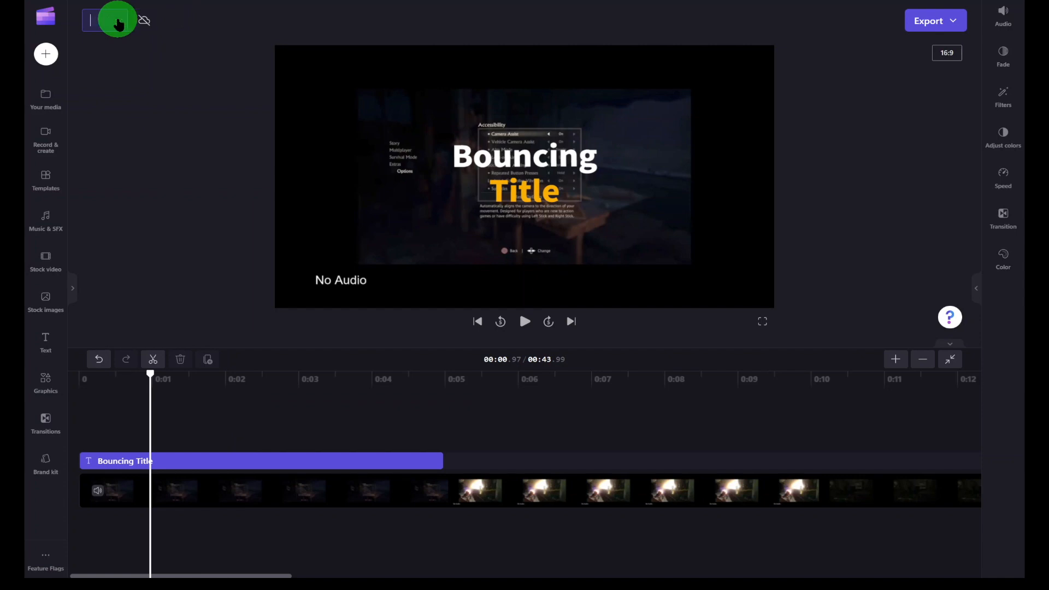
type("ZNT")
left_click(150, 109)
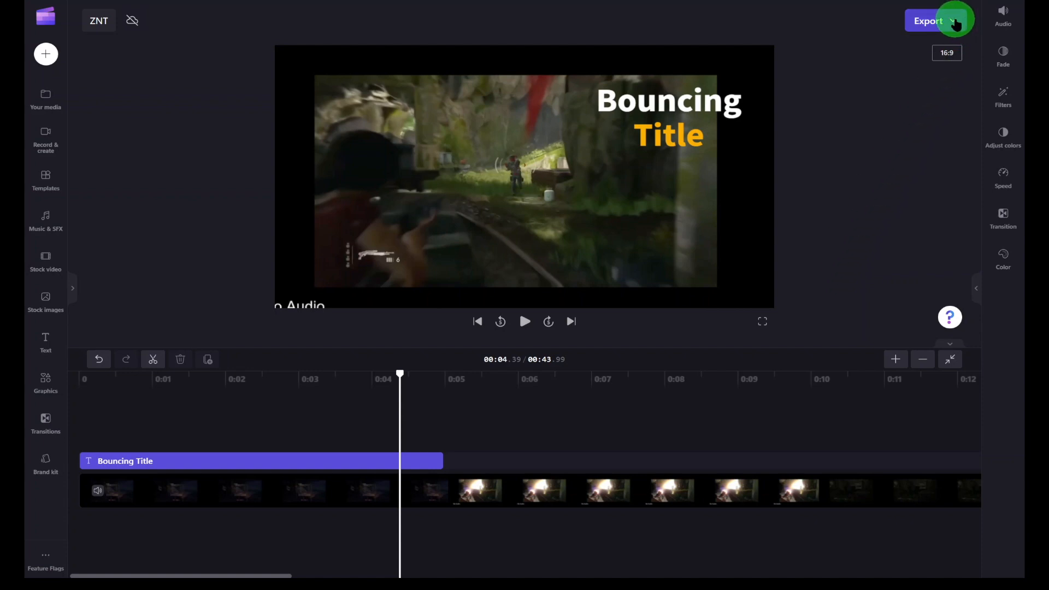
Export the video in 1080p quality.
left_click(955, 24)
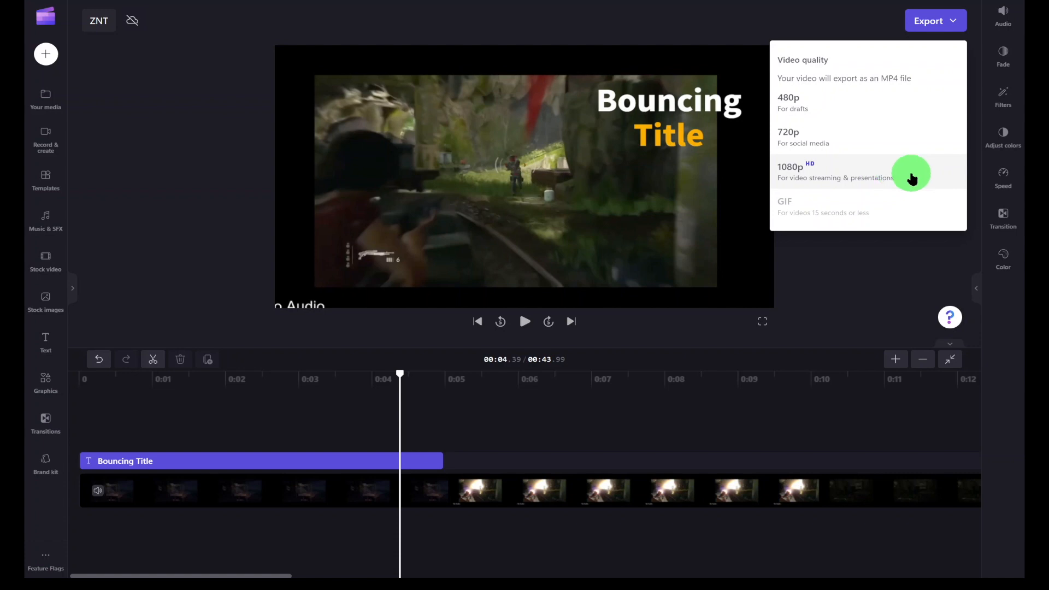
left_click(911, 178)
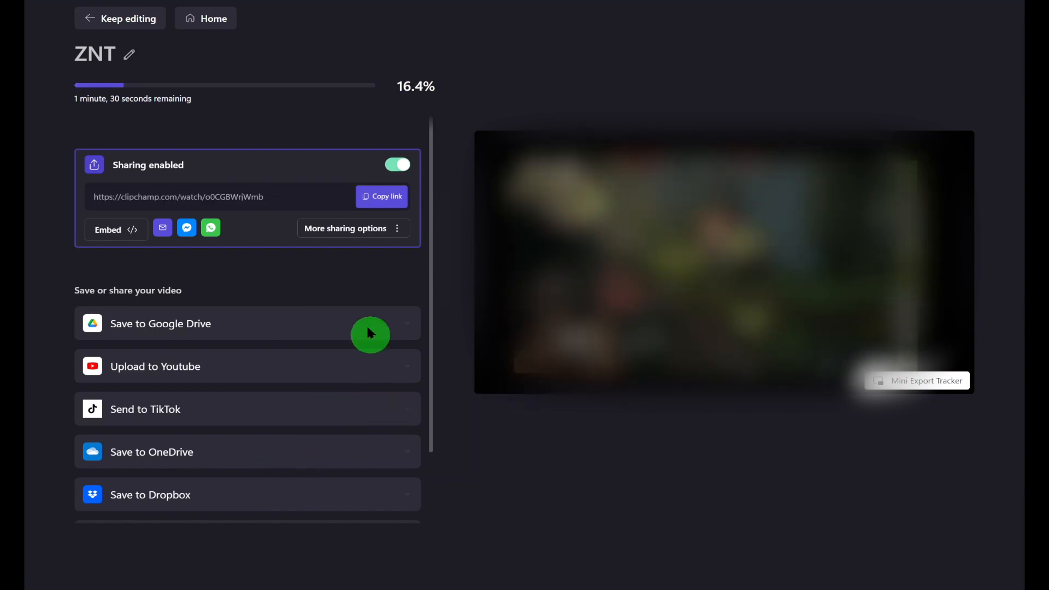
Examine the exported video's sharing options: copying the link and sharing by email or Messenger.
left_click(388, 203)
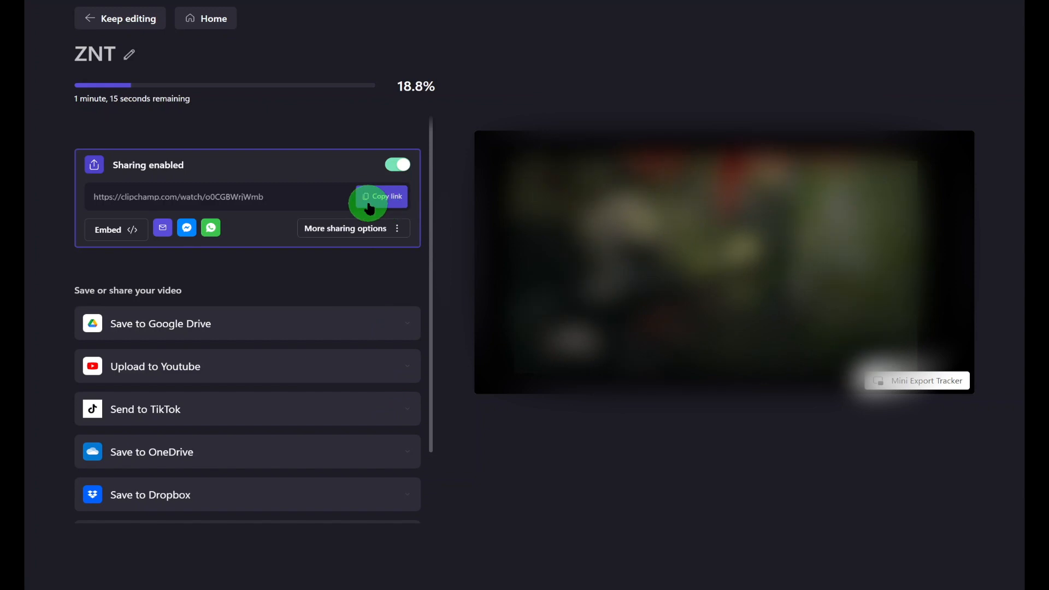
left_click(382, 206)
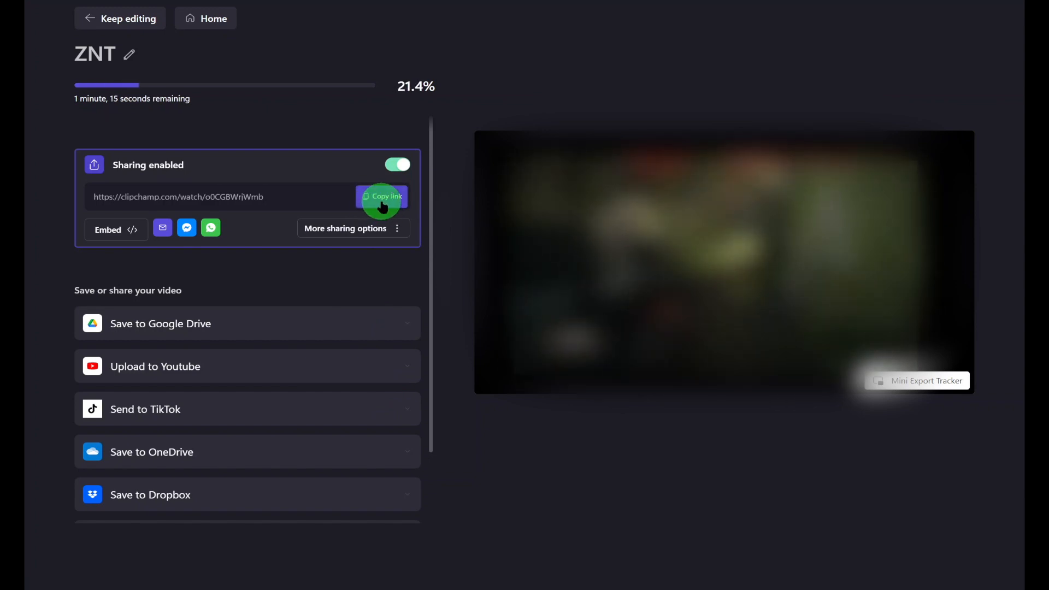
left_click(162, 233)
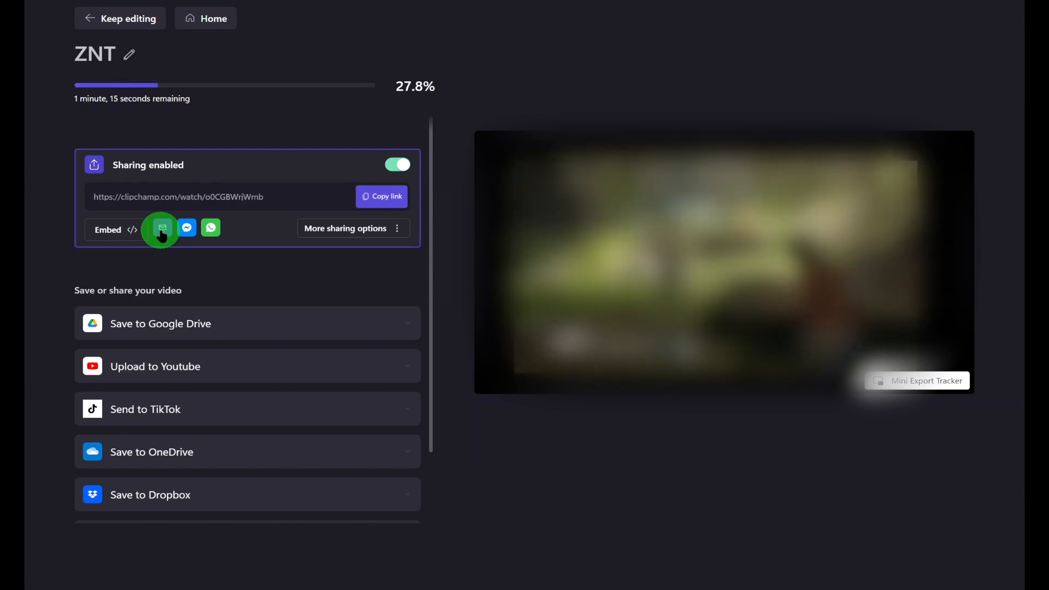
left_click(184, 235)
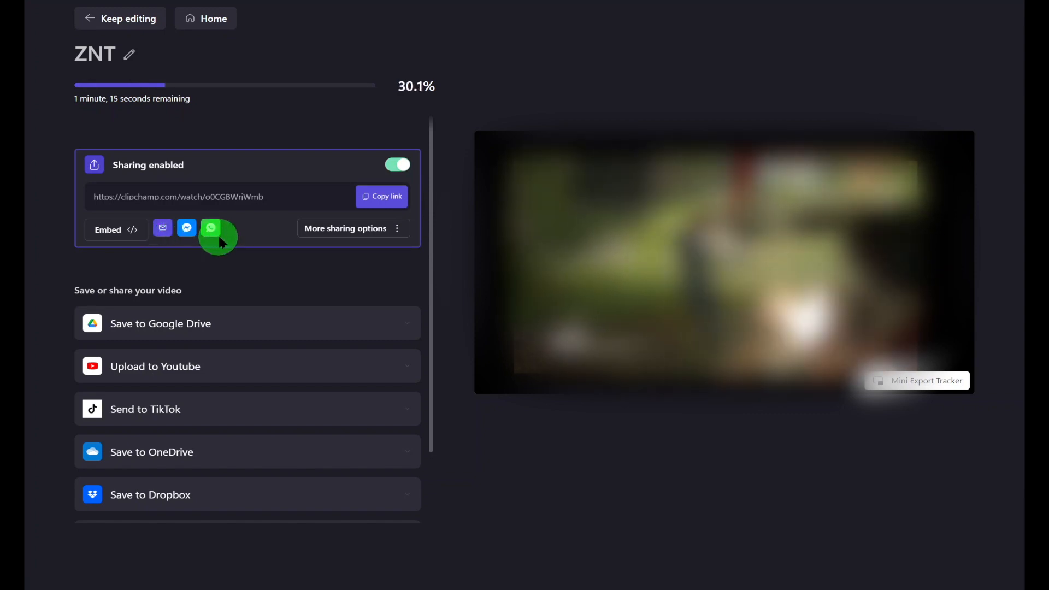